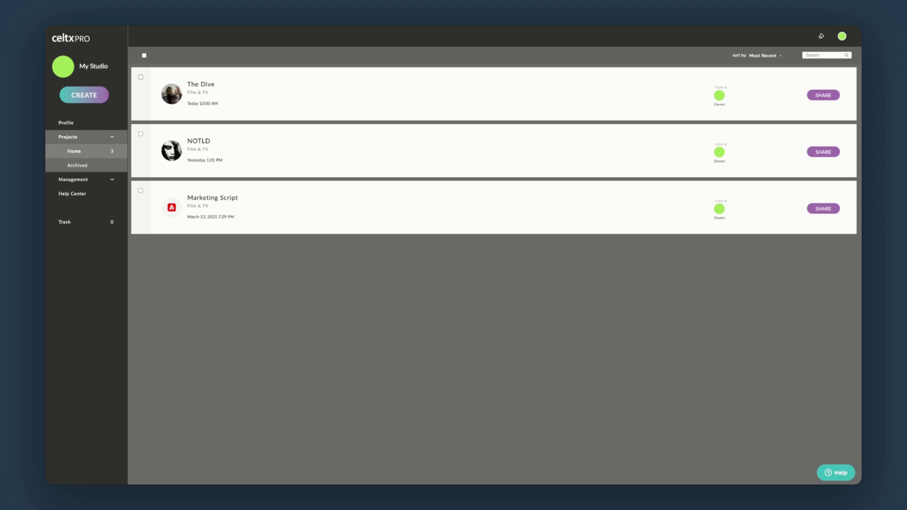
Step: Start a new Film & TV project in Celtx, then abandon it without creating it
left_click(96, 95)
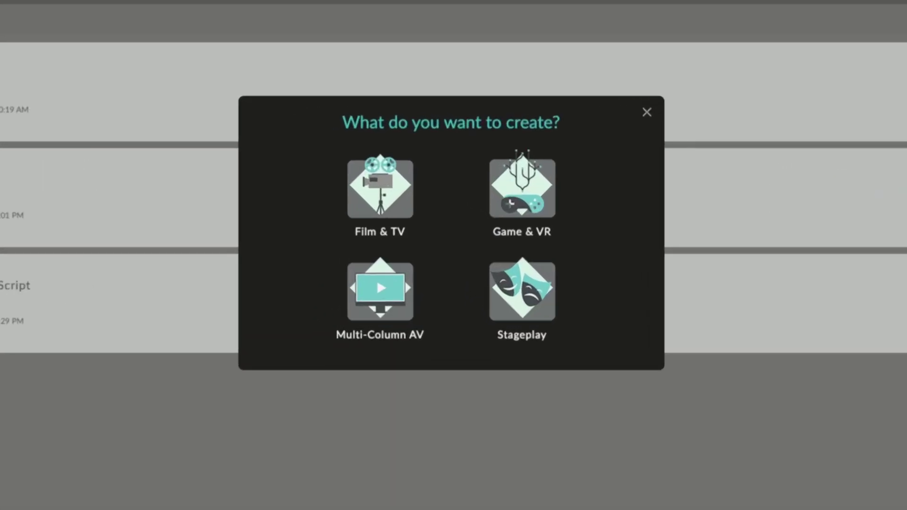
left_click(409, 202)
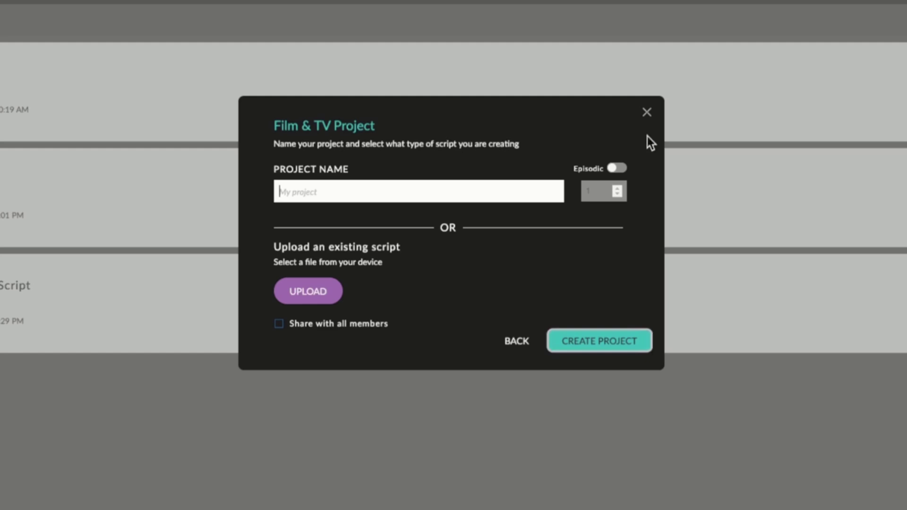
left_click(647, 117)
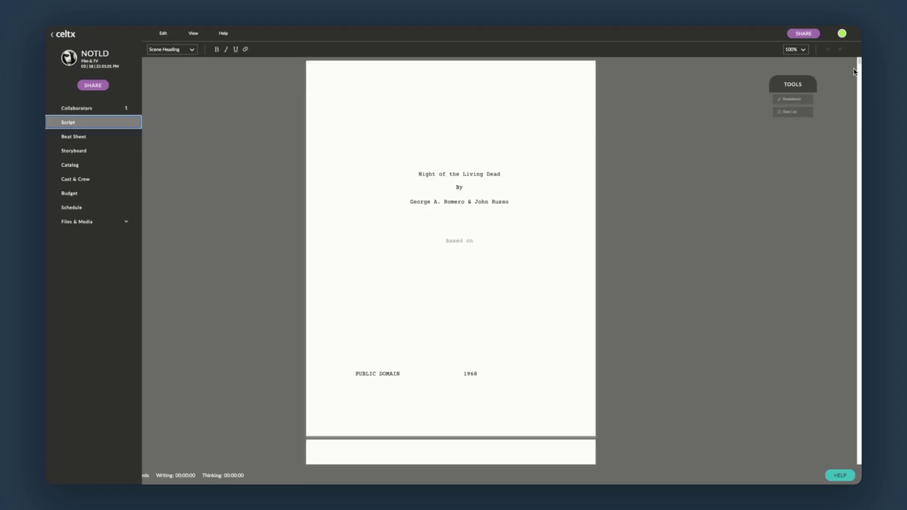
Step: Scroll through the NOTLD screenplay's opening pages down to page 6
scroll(860, 64, "down", 10)
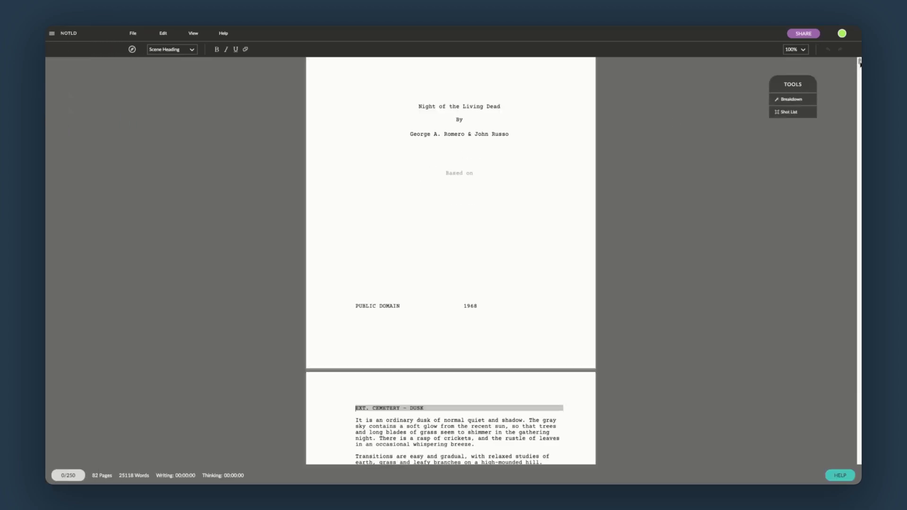
scroll(450, 261, "down", 8)
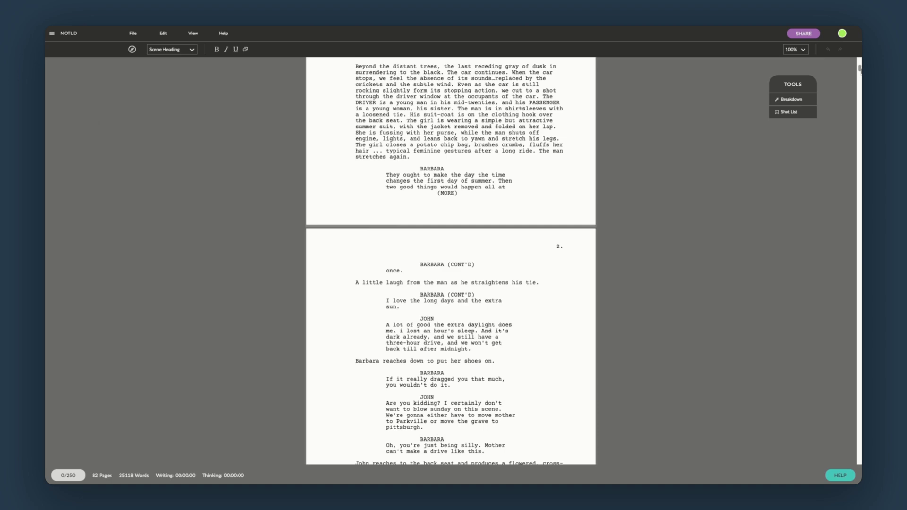
scroll(451, 260, "down", 8)
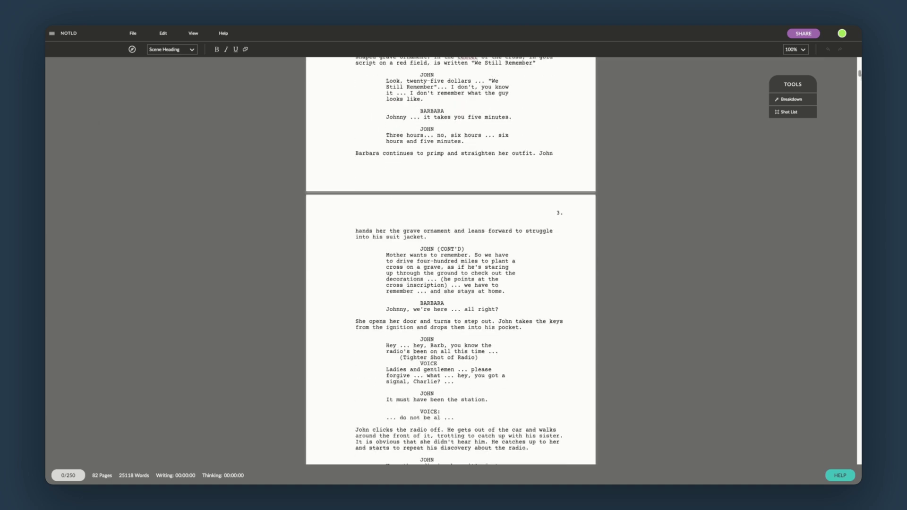
scroll(451, 261, "down", 8)
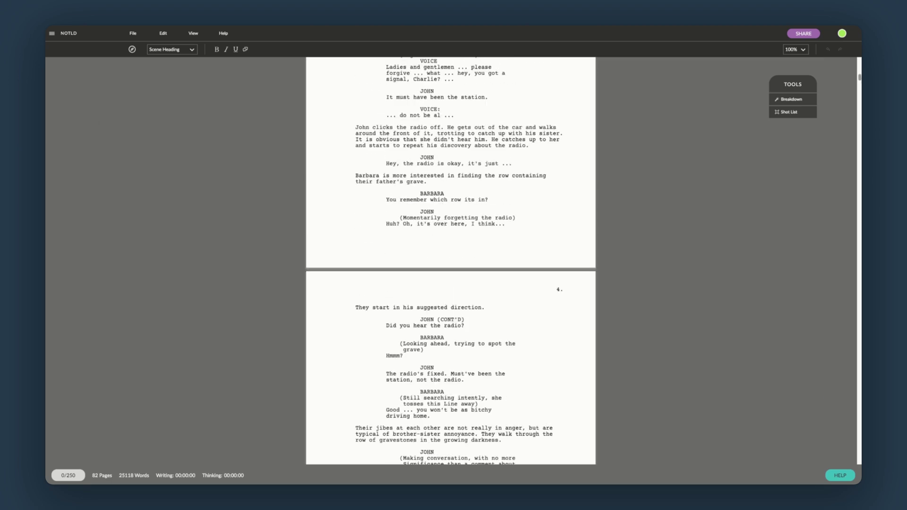
scroll(451, 261, "down", 8)
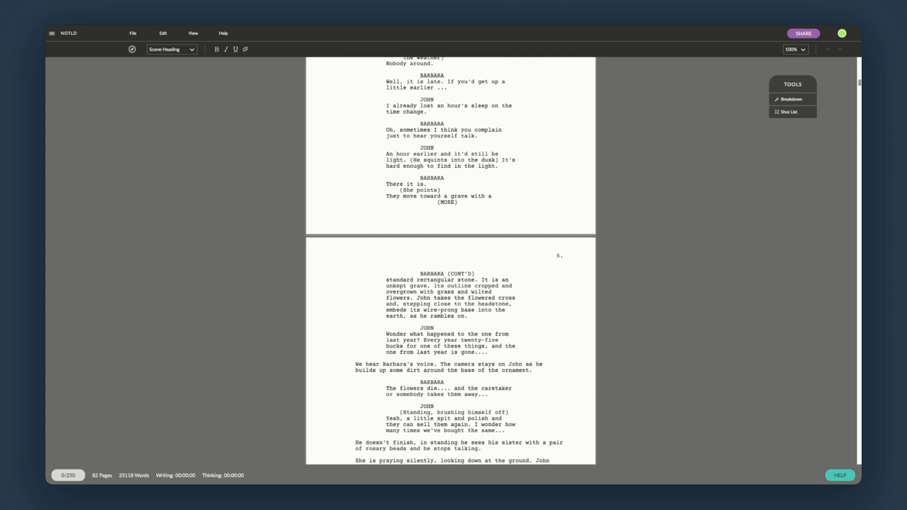
scroll(451, 261, "down", 5)
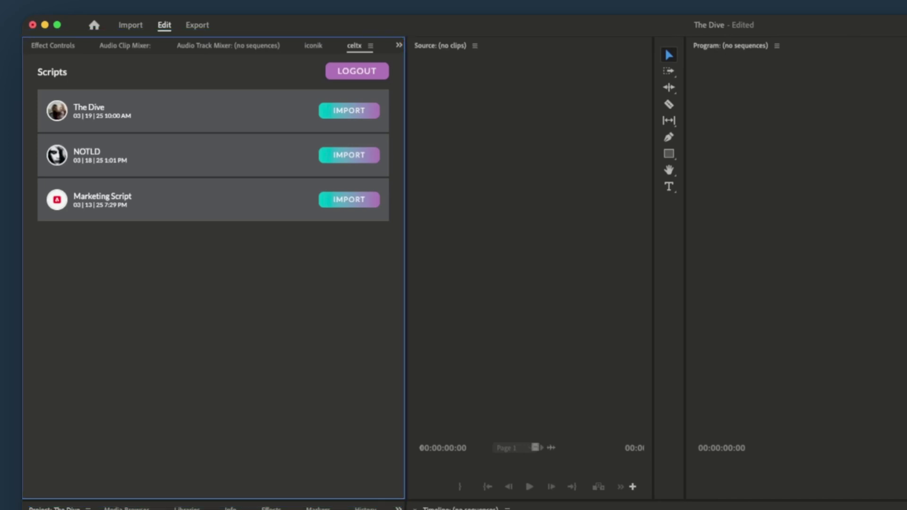
Step: Open the NOTLD script in the Celtx panel and scroll into its pages
left_click(173, 162)
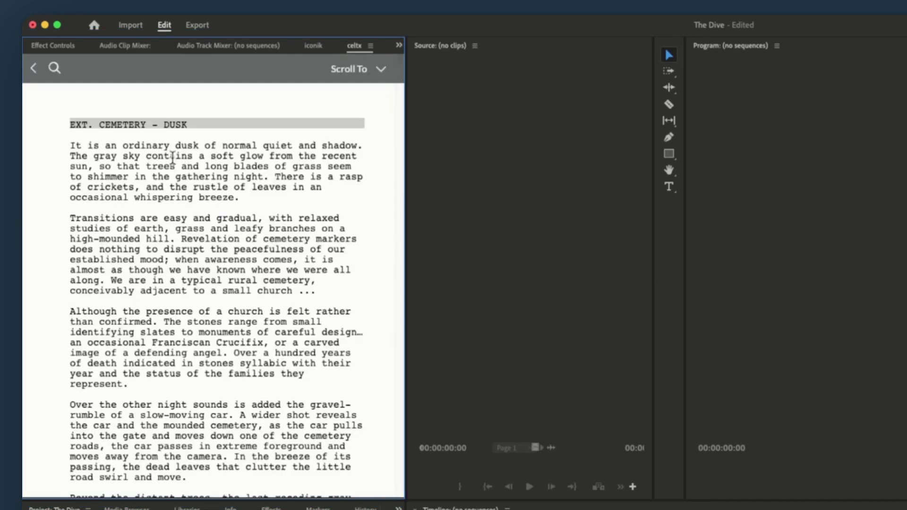
scroll(368, 154, "down", 3)
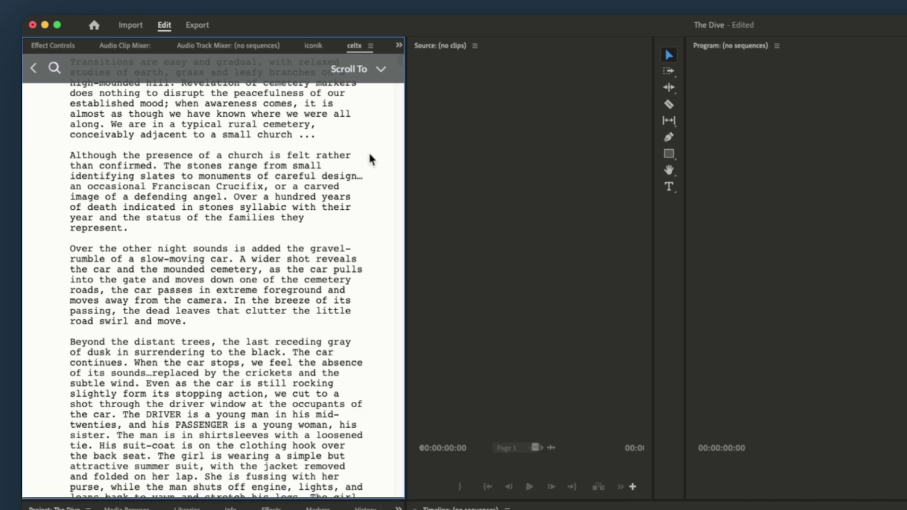
scroll(370, 157, "down", 7)
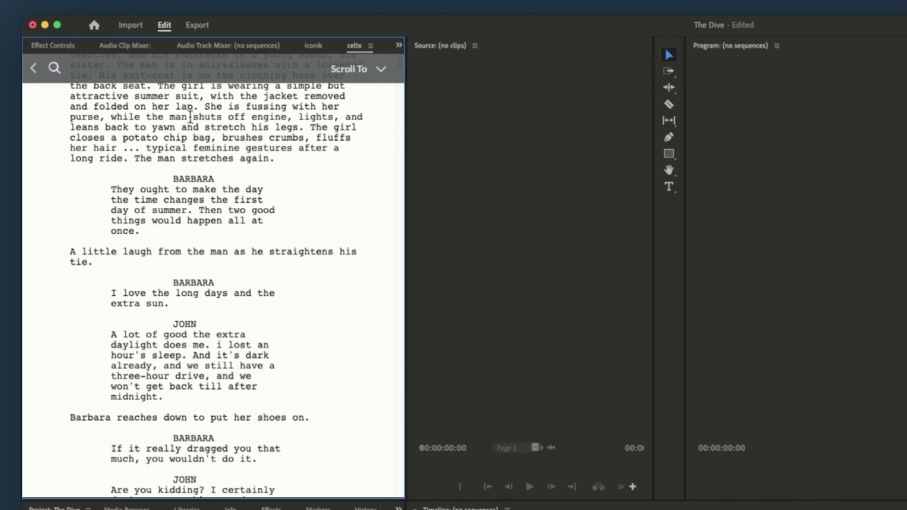
Step: Search the script for 'night' and step through the matches to 5 of 18
left_click(54, 68)
type("night")
left_click(335, 90)
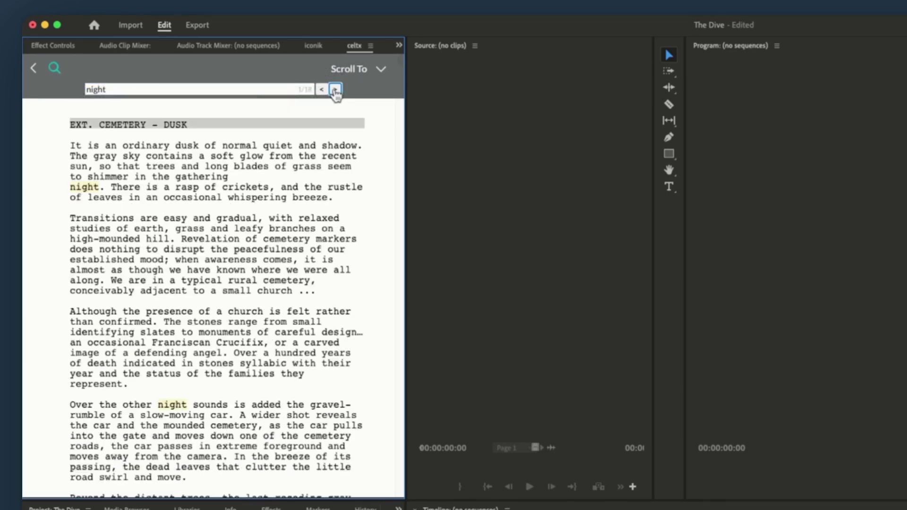
left_click(335, 90)
left_click(335, 90)
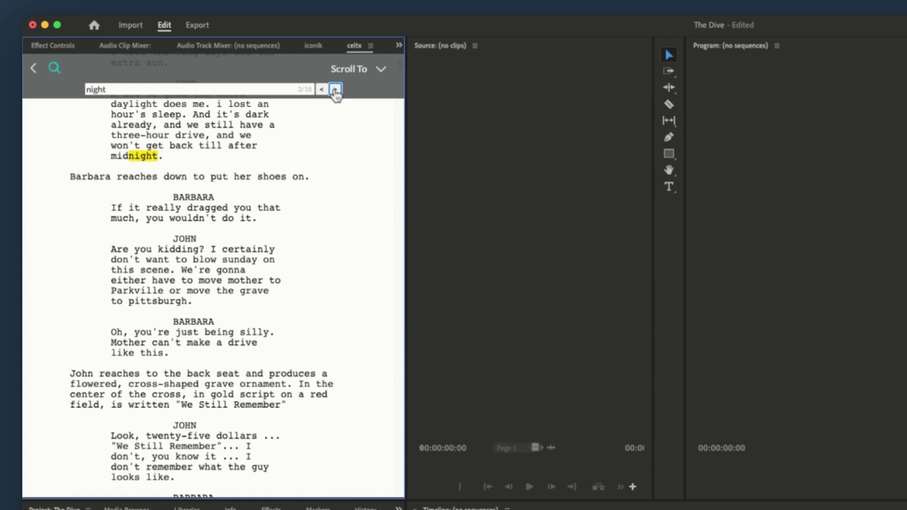
left_click(335, 90)
left_click(335, 90)
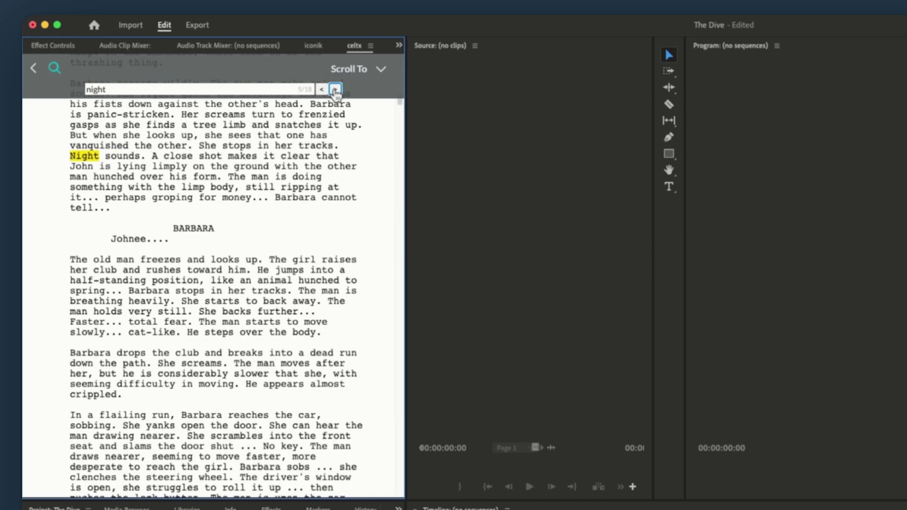
Step: Import The Dive from the Scripts list, open its screenplay, and open The Dive bin
left_click(35, 70)
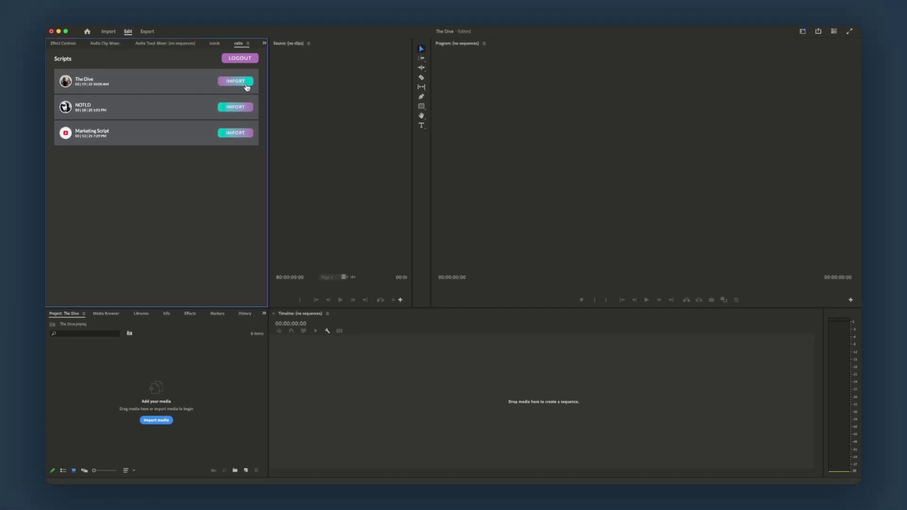
left_click(245, 85)
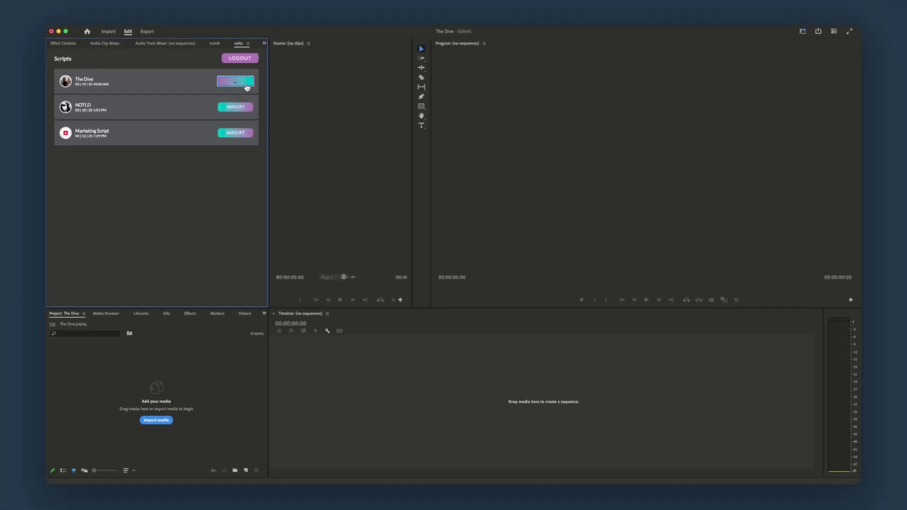
left_click(117, 85)
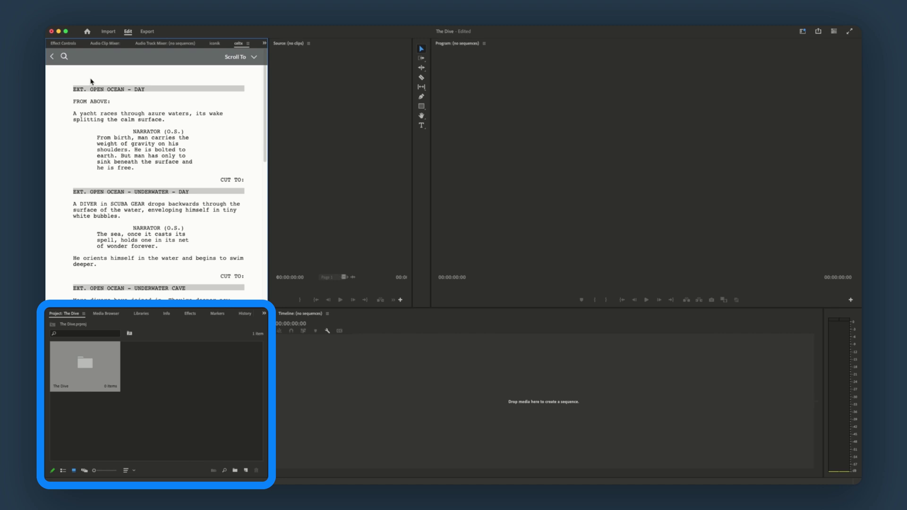
double_click(104, 374)
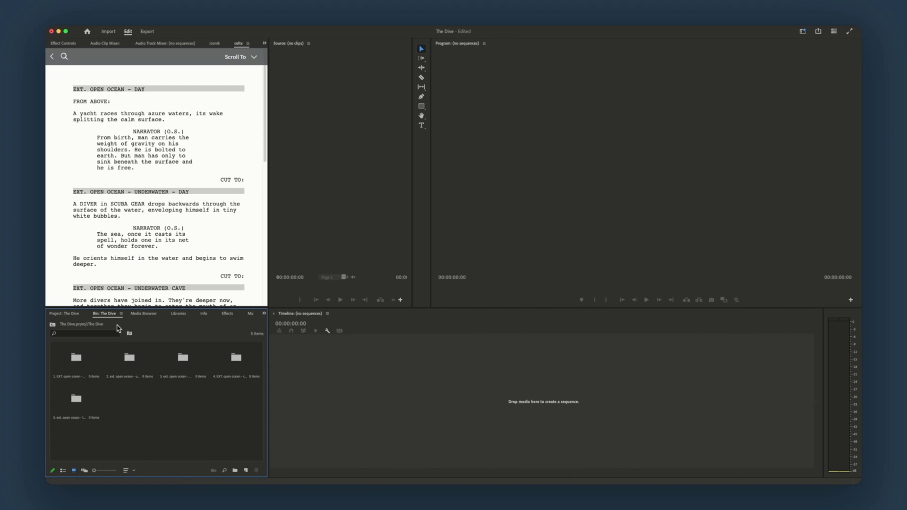
Step: Dock The Dive bin in its own panel and drag footage clips from Media Browser into scene folders
left_click_drag(118, 313, 306, 409)
left_click(107, 314)
scroll(189, 402, "down", 3)
left_click_drag(141, 344, 504, 371)
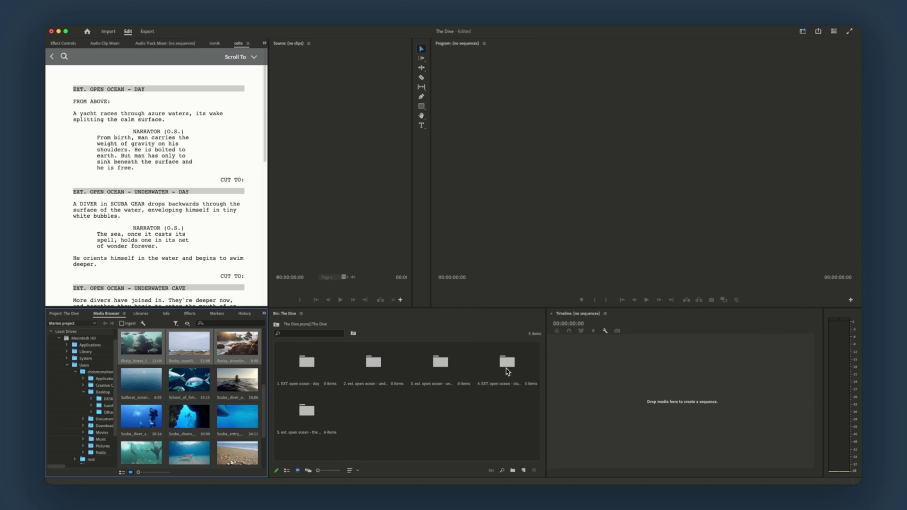
scroll(255, 399, "down", 2)
left_click_drag(218, 378, 450, 366)
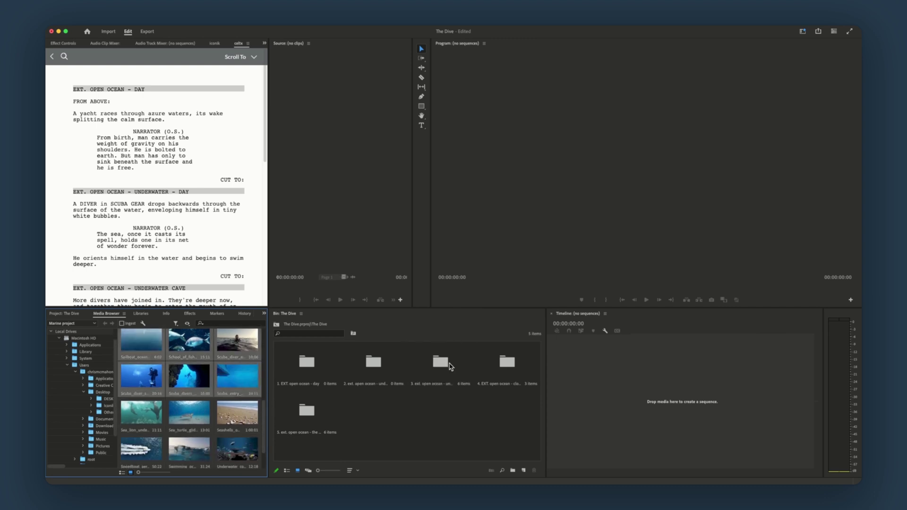
scroll(188, 401, "down", 2)
Step: Add the sea lion, sea turtle and seashells clips, then four speedboat/swimming/underwater/woman clips to scene 1
left_click(141, 373)
left_click(237, 373, "shift")
left_click_drag(237, 373, 379, 370)
left_click(141, 446)
left_click(141, 410, "shift")
left_click_drag(141, 410, 306, 368)
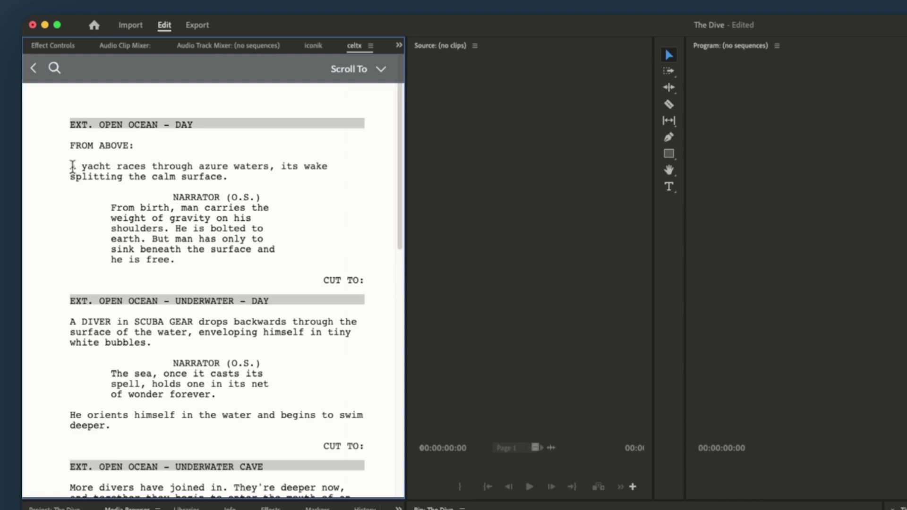
Step: Select the 'A yacht races…' action line and bring up its Link Assets chooser
triple_click(73, 166)
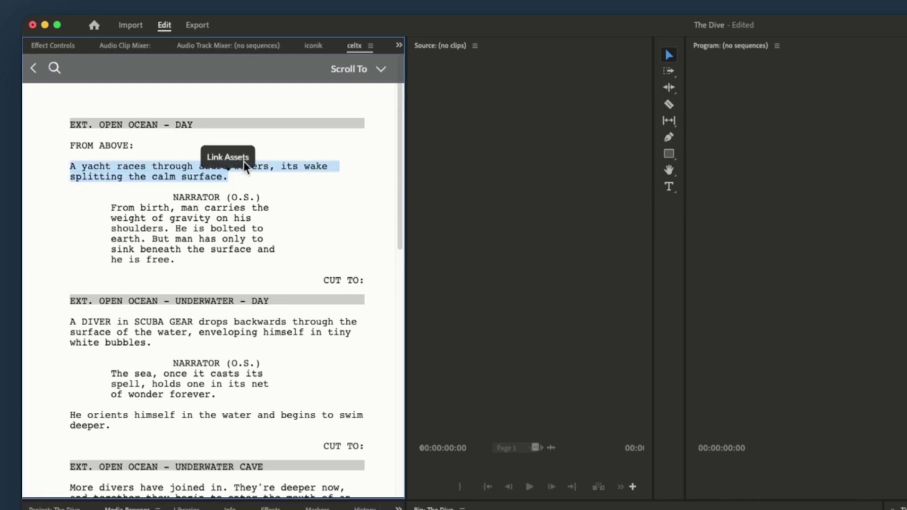
left_click(228, 157)
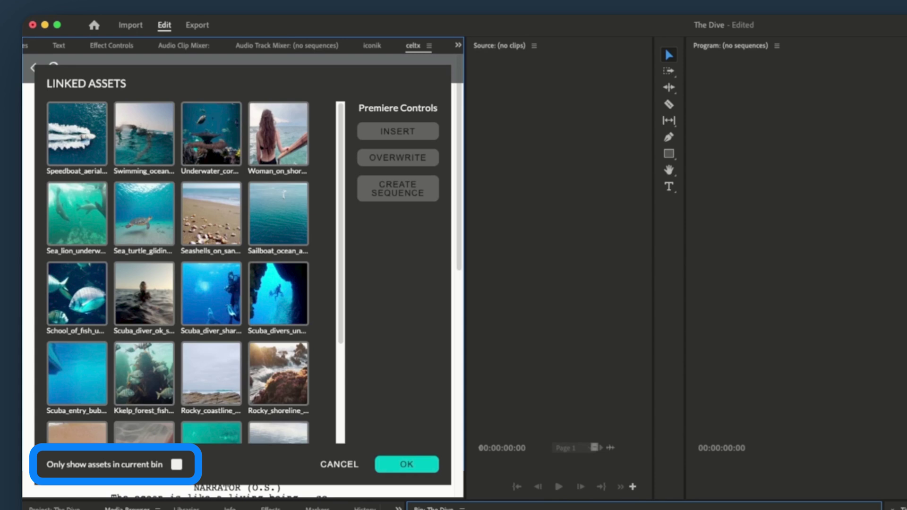
Step: Show only current-bin assets and link the Speedboat_aerial clip to the yacht line
left_click(177, 468)
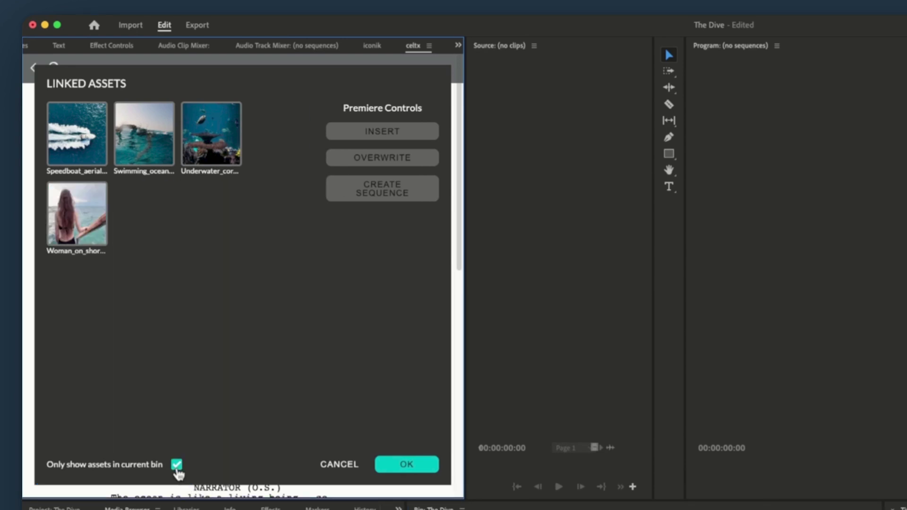
left_click(77, 147)
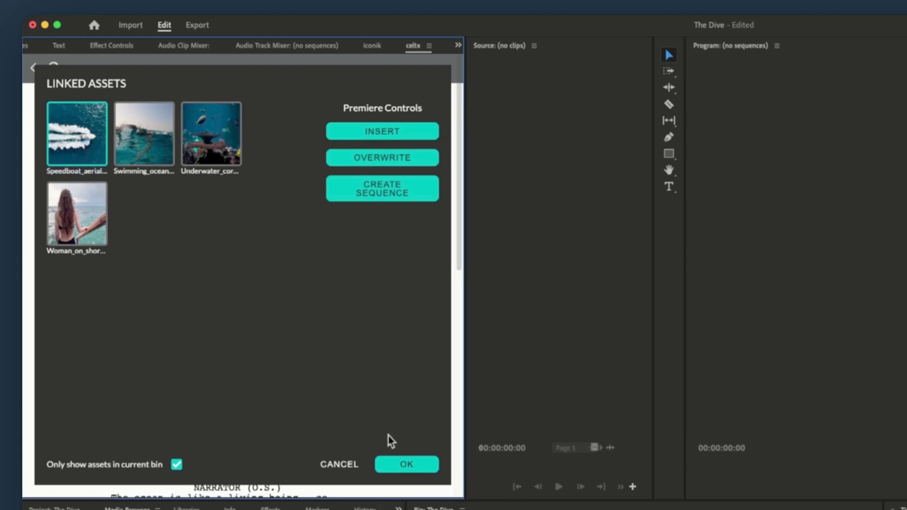
left_click(427, 466)
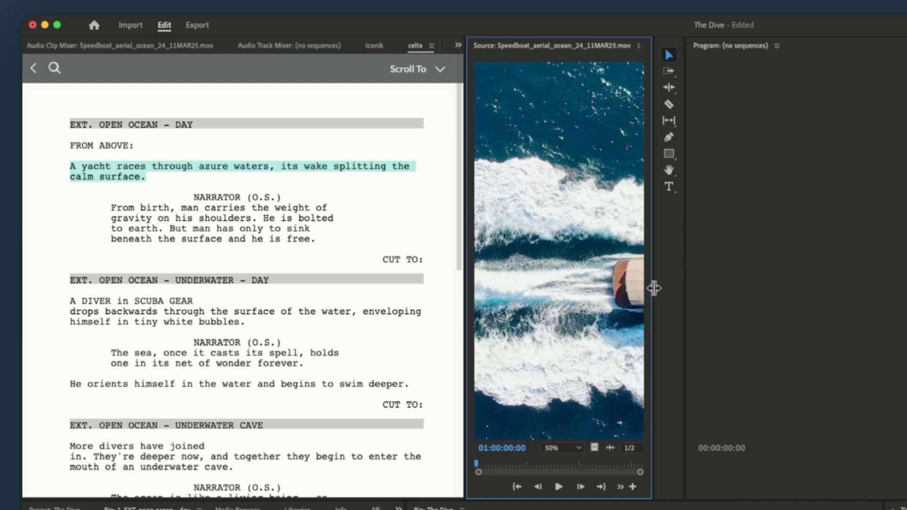
Step: Widen the Source monitor, cue the speedboat clip to 01:00:21:13, and scroll the Celtx script
left_click_drag(651, 287, 786, 287)
left_click(598, 466)
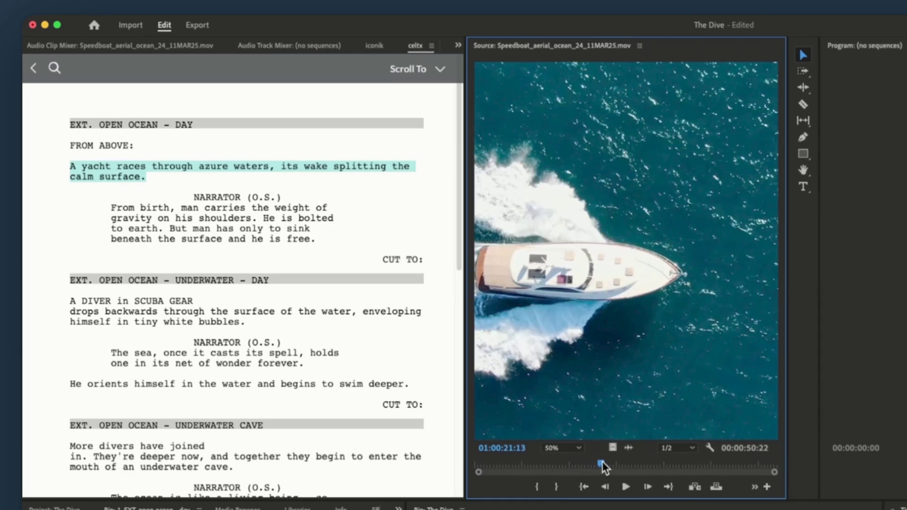
left_click(461, 257)
left_click_drag(462, 256, 461, 482)
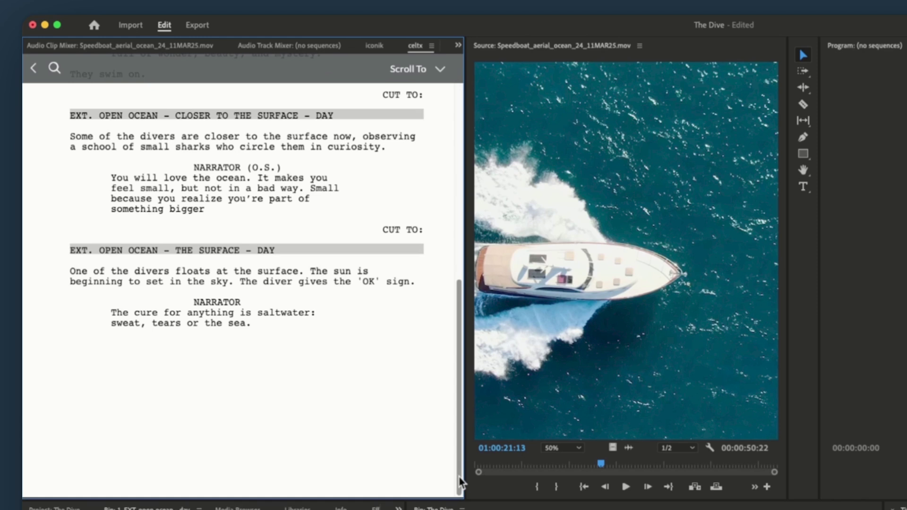
left_click(439, 69)
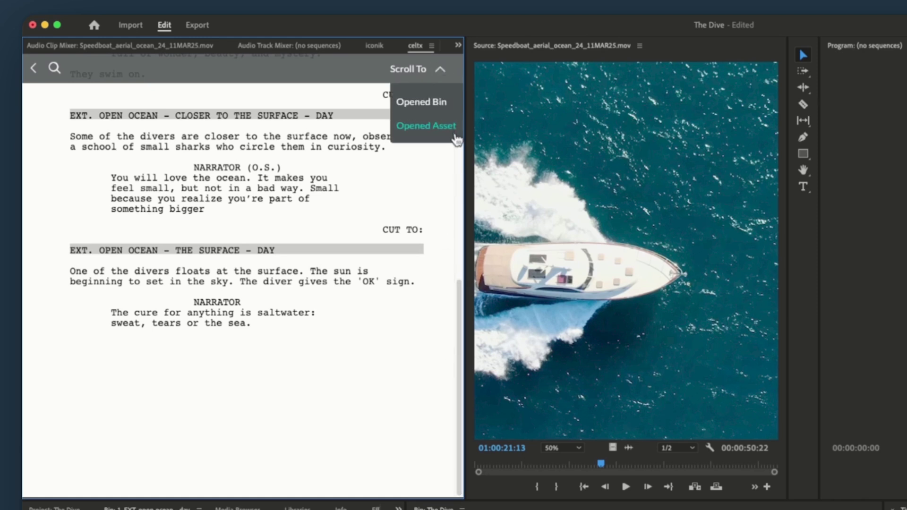
Step: Choose Opened Asset under Scroll To to jump to the speedboat-linked yacht paragraph
left_click(425, 126)
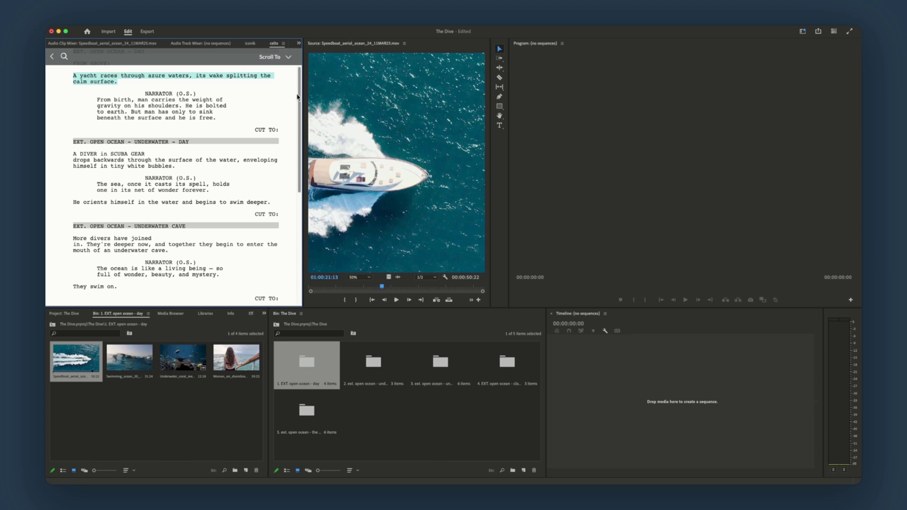
Step: Select the scuba diver paragraph, limit Link Assets to bin 2, and pick sea lion, sea turtle, seashells
left_click_drag(73, 152, 186, 168)
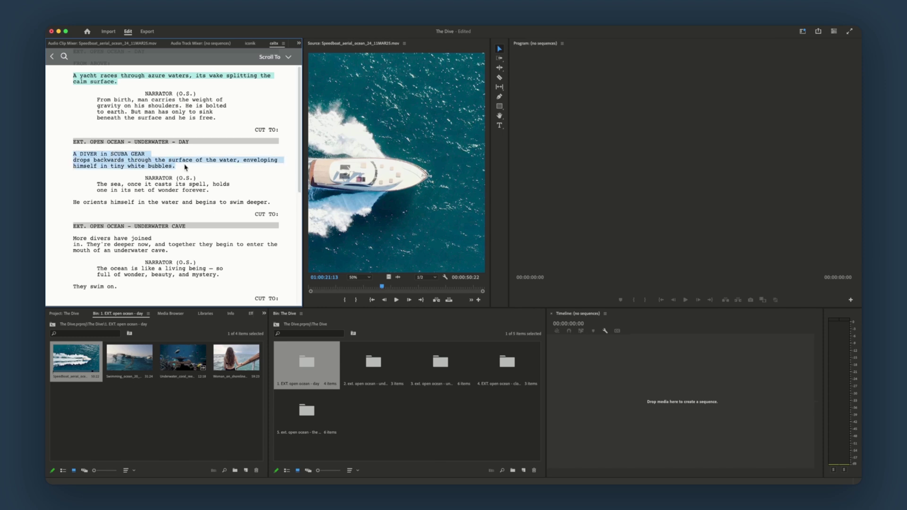
left_click(174, 155)
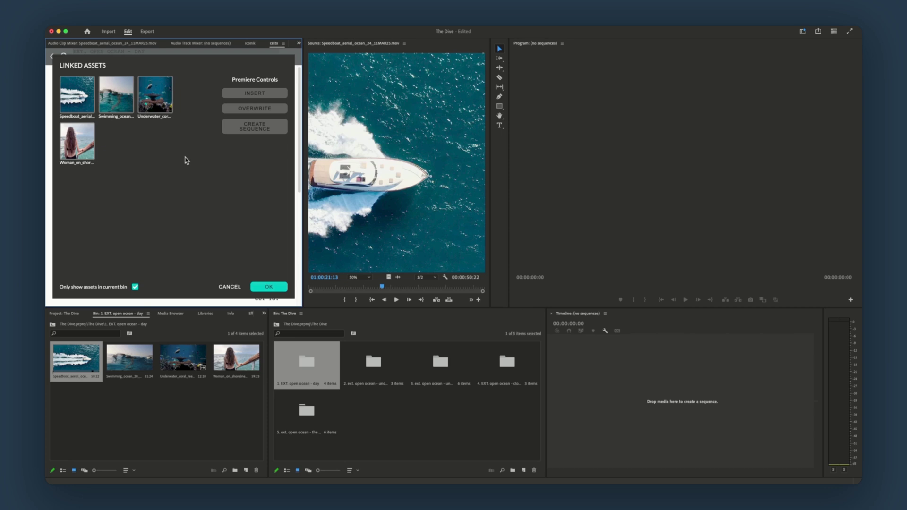
left_click(135, 287)
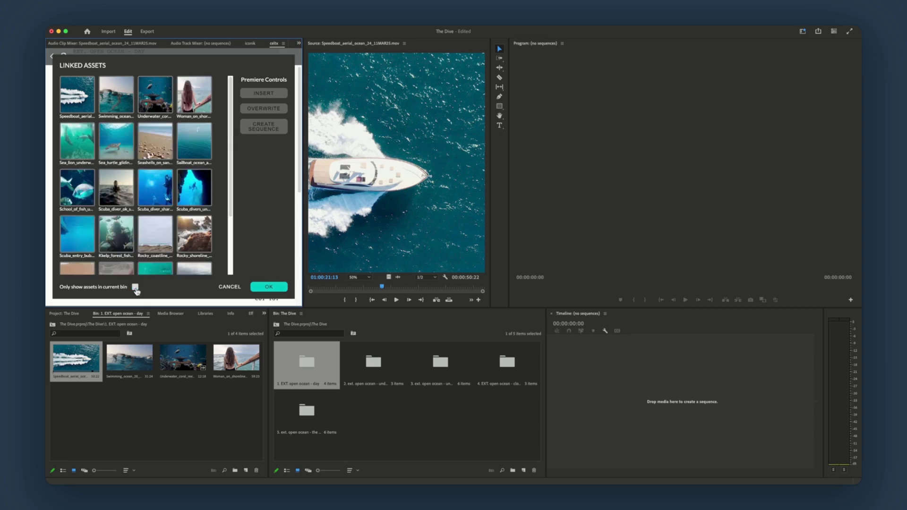
left_click(135, 287)
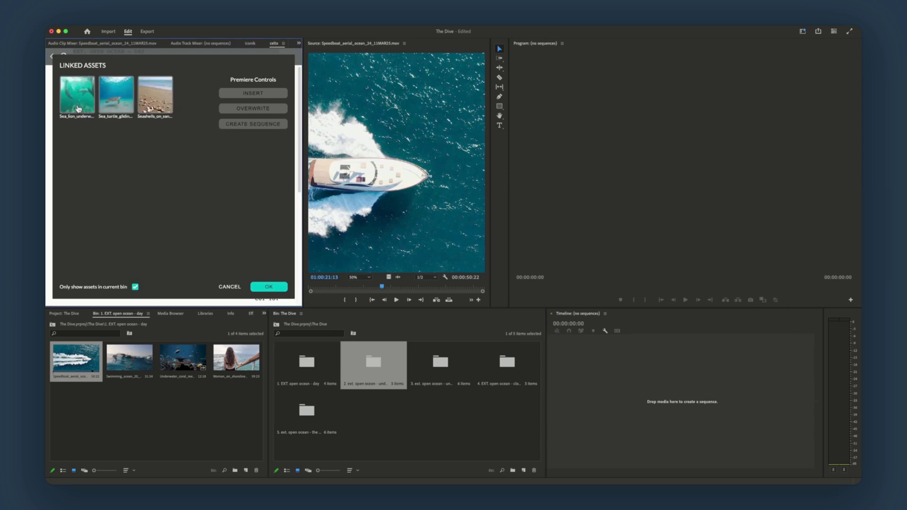
left_click(79, 109)
left_click(117, 108)
left_click(167, 108)
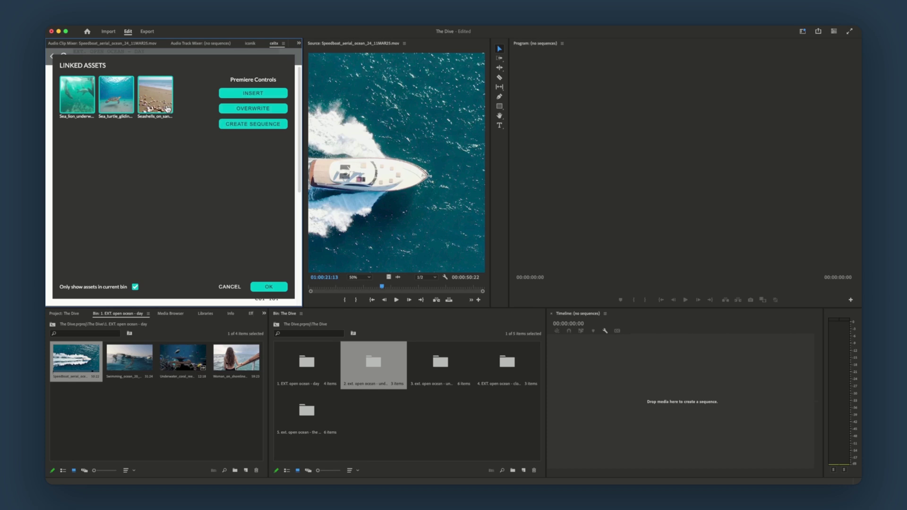
Step: Create the 'ext. open ocean - underwater - day' sequence, enlarge its panels, and play it to the end
left_click(284, 130)
left_click(570, 396)
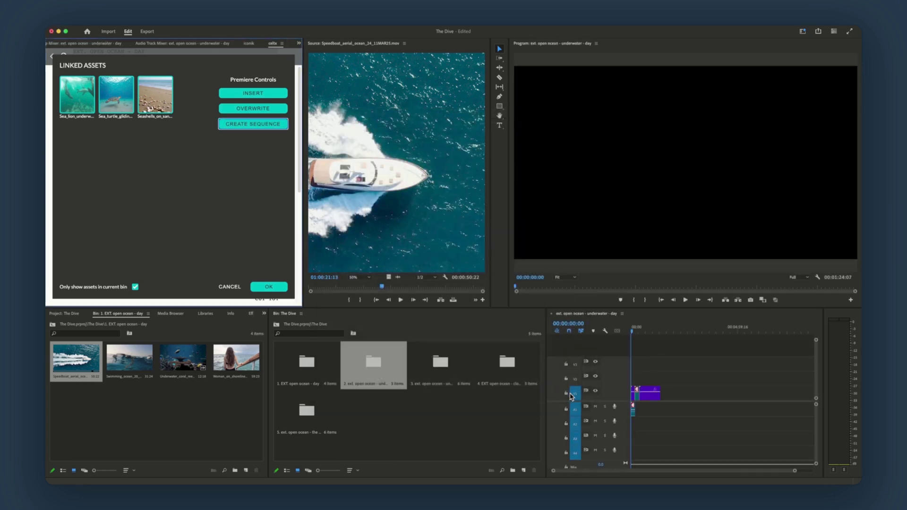
left_click_drag(545, 380, 438, 369)
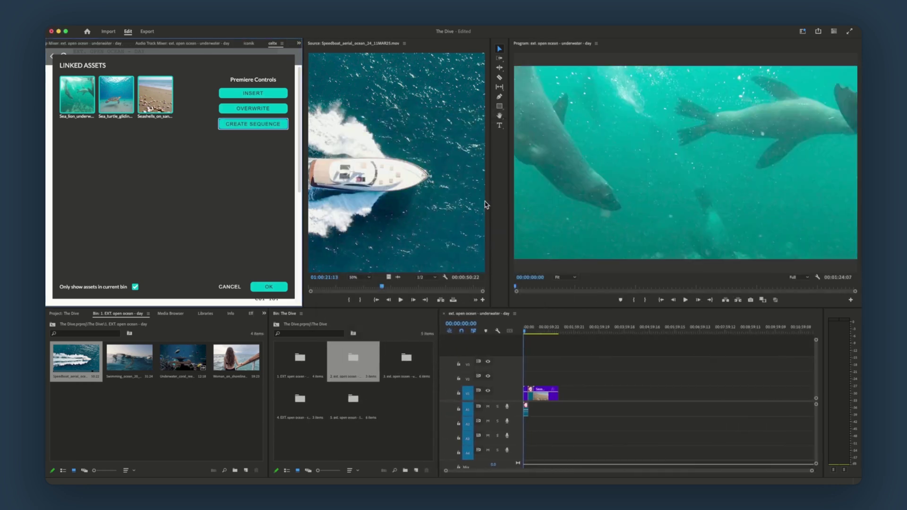
left_click_drag(487, 203, 427, 178)
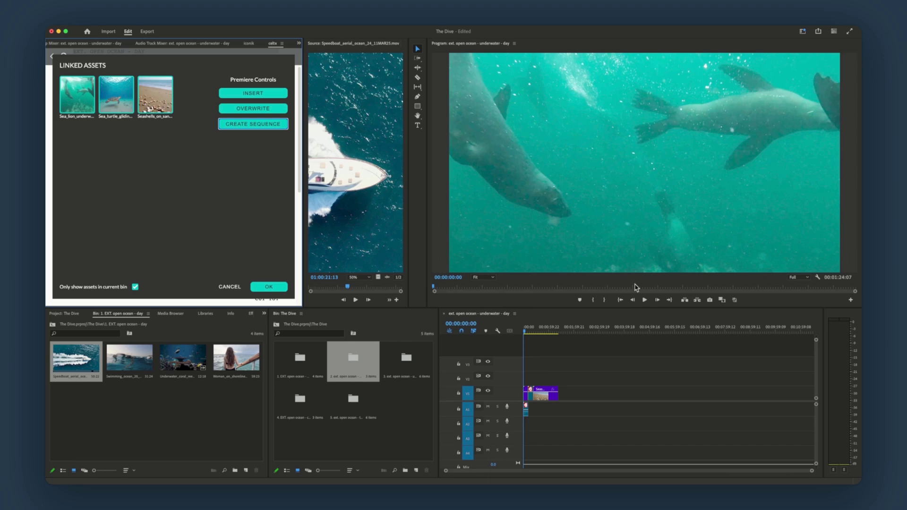
left_click(644, 300)
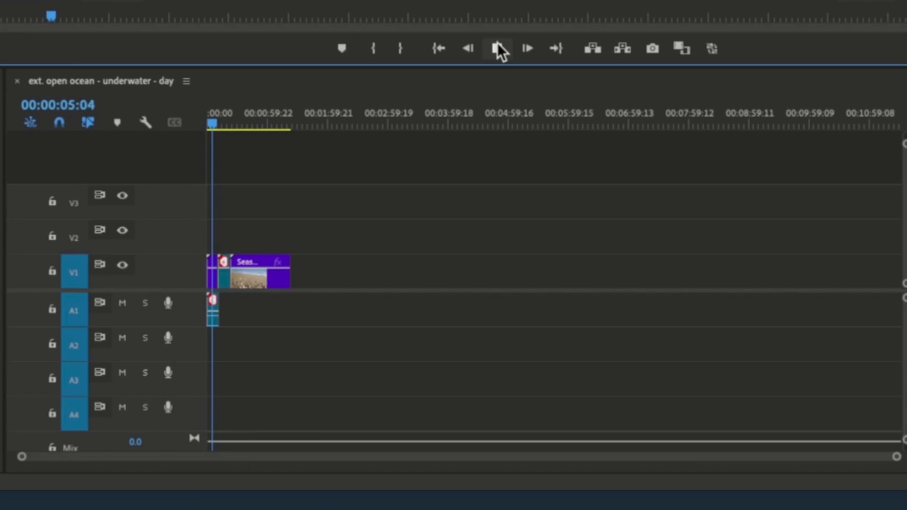
left_click_drag(893, 457, 608, 457)
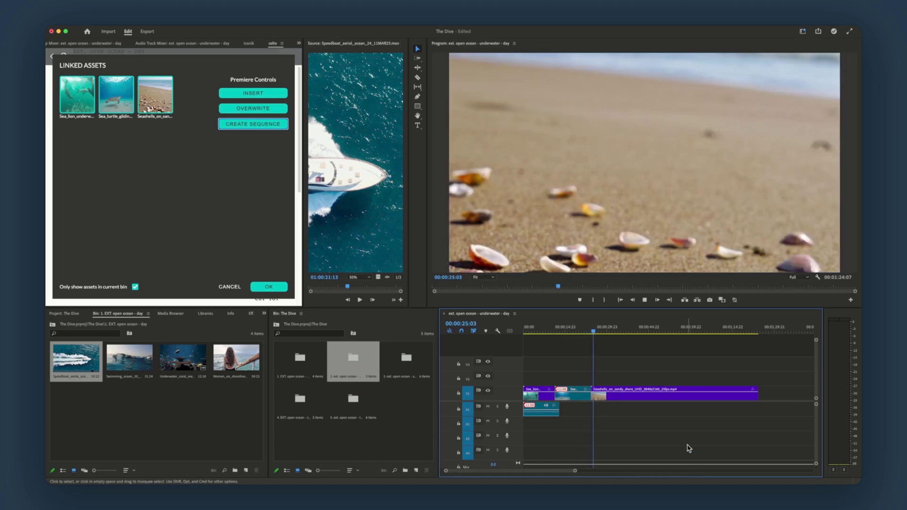
Step: Jump to the sequence end, show assets from all bins, and clear the previously chosen clips
left_click_drag(699, 331, 759, 338)
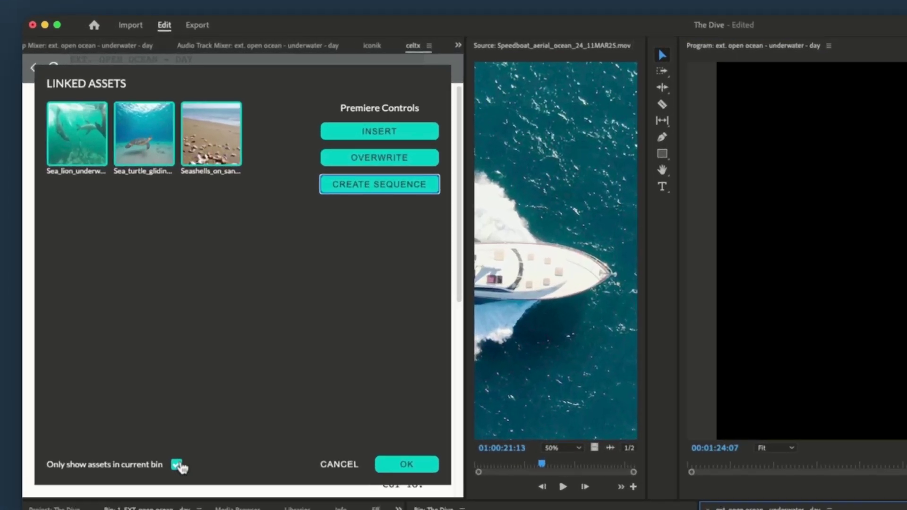
left_click(177, 465)
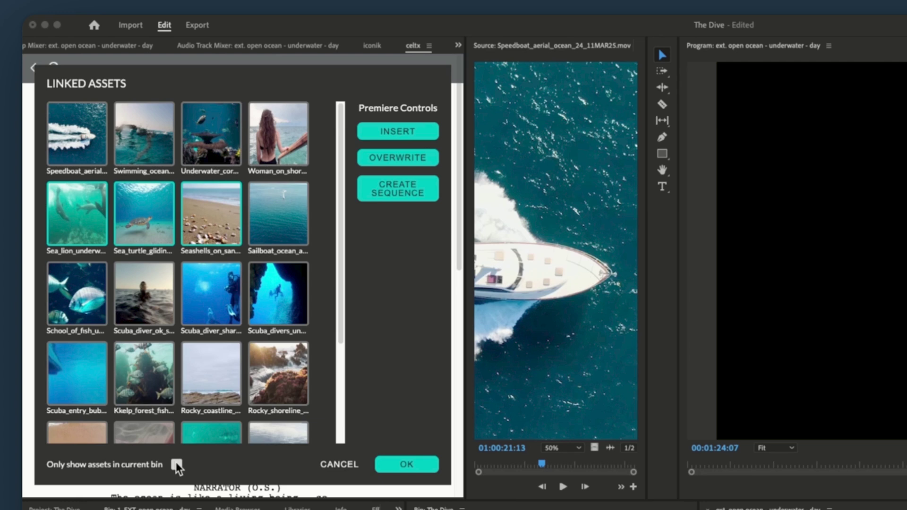
left_click(160, 239)
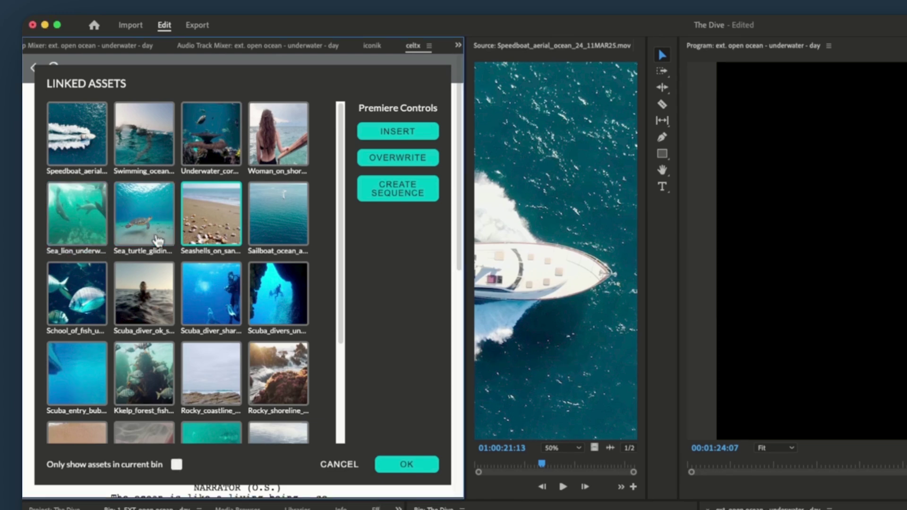
left_click(218, 238)
left_click_drag(339, 240, 339, 343)
Step: Insert Humpback_whale and Jellyfish_drifting after the seashells clip in the sequence
left_click(212, 336)
left_click(95, 412)
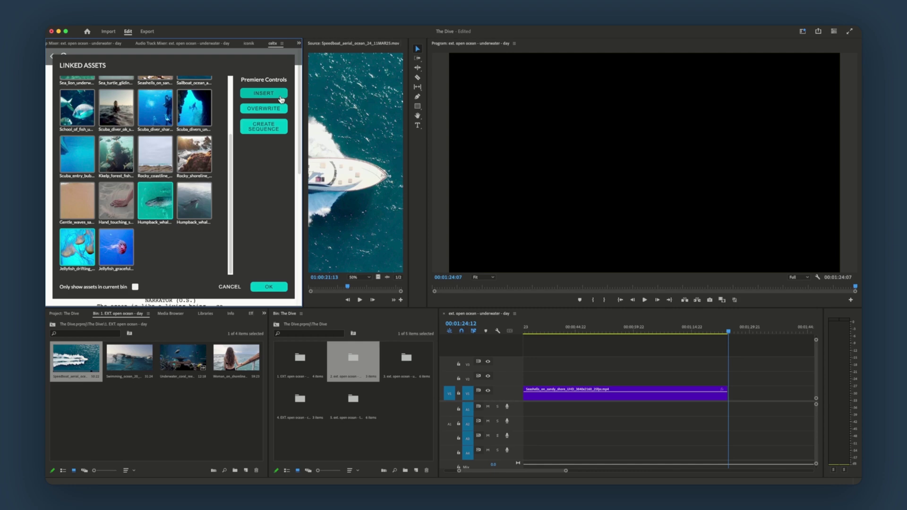
left_click(280, 97)
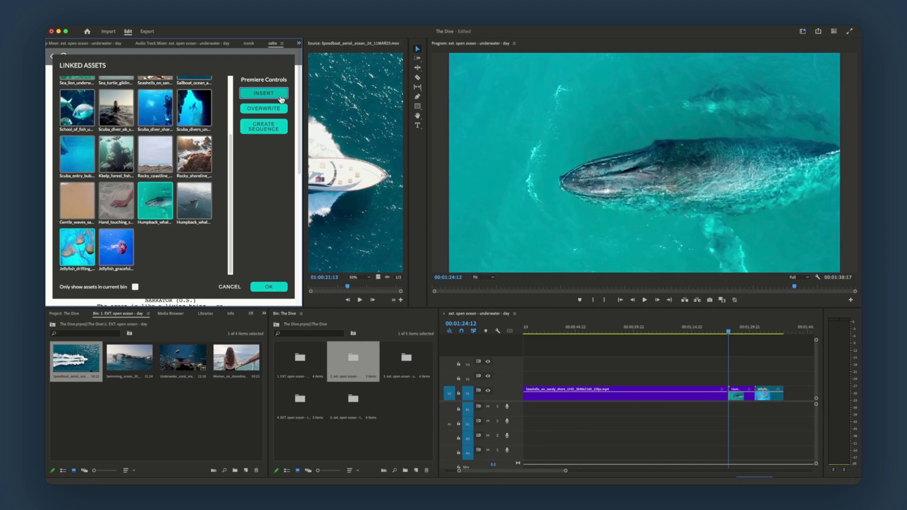
left_click(741, 414)
Step: Play back the lengthened underwater sequence
key("space")
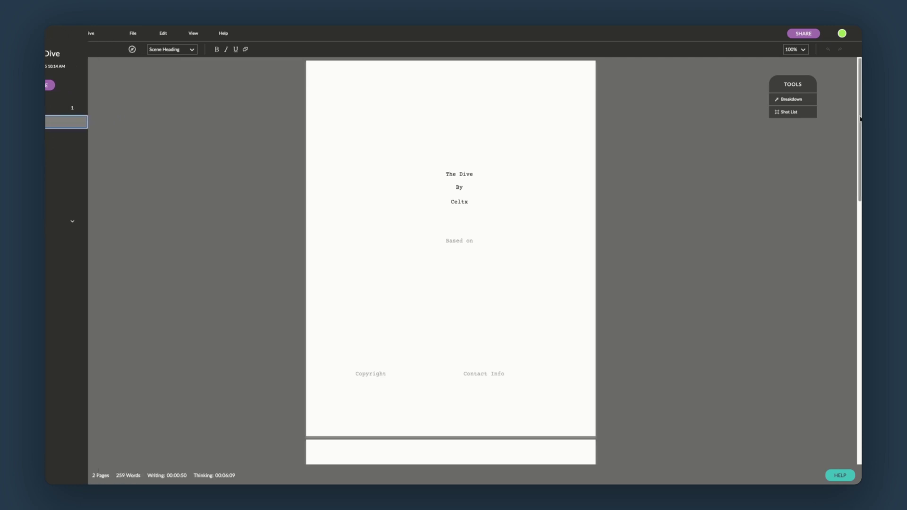
Step: Add an 'INT. AQUARIUM - DAY' scene heading after the script's last dialogue
left_click_drag(860, 120, 855, 306)
scroll(854, 305, "down", 5)
left_click(488, 196)
key("Return")
key("Return")
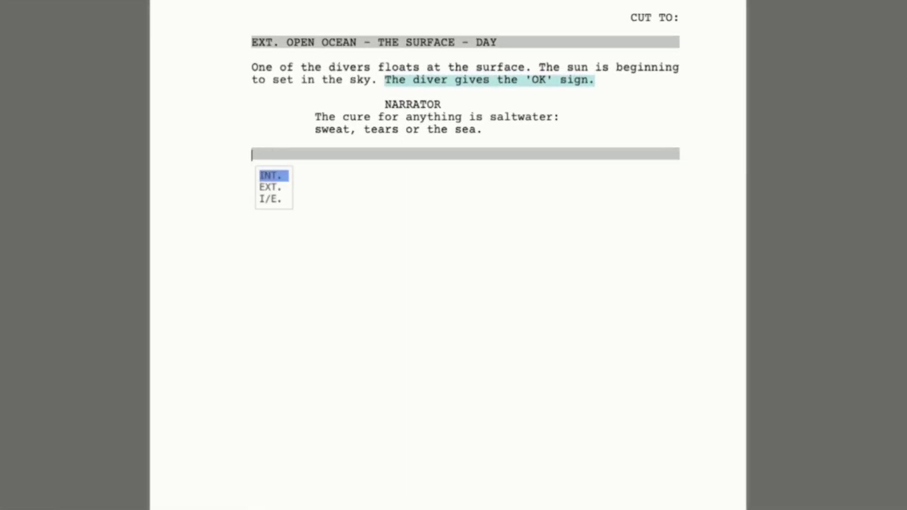
type("INT. AQUARIUM - DAY")
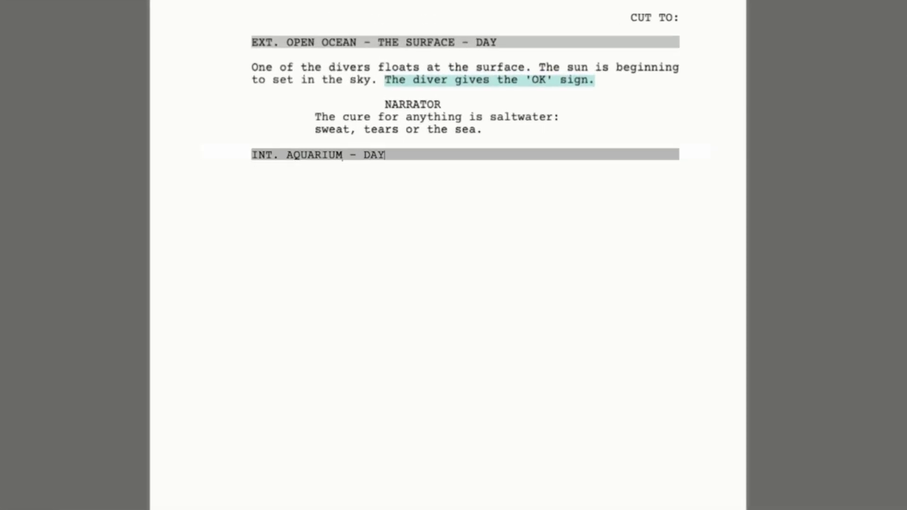
key("Return")
Step: Add the NARRATOR line 'Even here, behind the glass, the ocean calls to us…' and save the script
key("Tab")
type("NA")
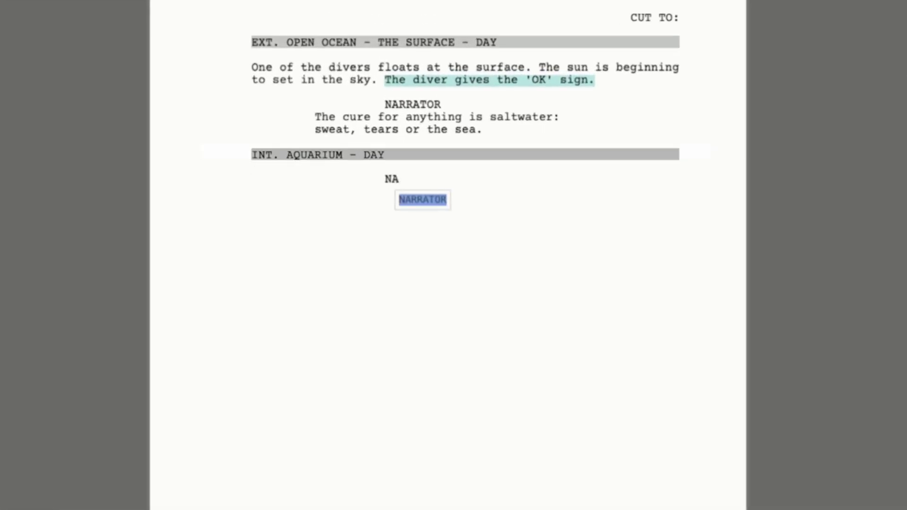
key("Return")
type("Even here, behind the glass, the ocean calls to us. A reminder")
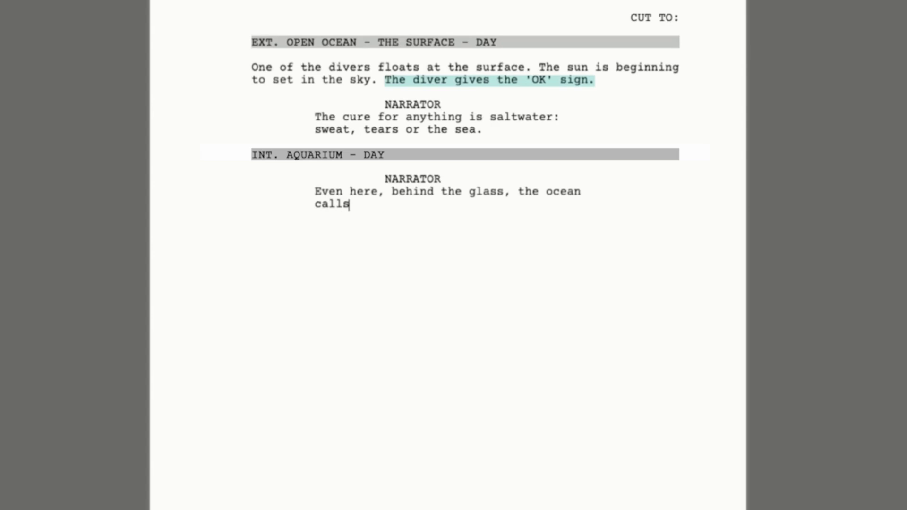
type(" of all that is still wild, still unknown.")
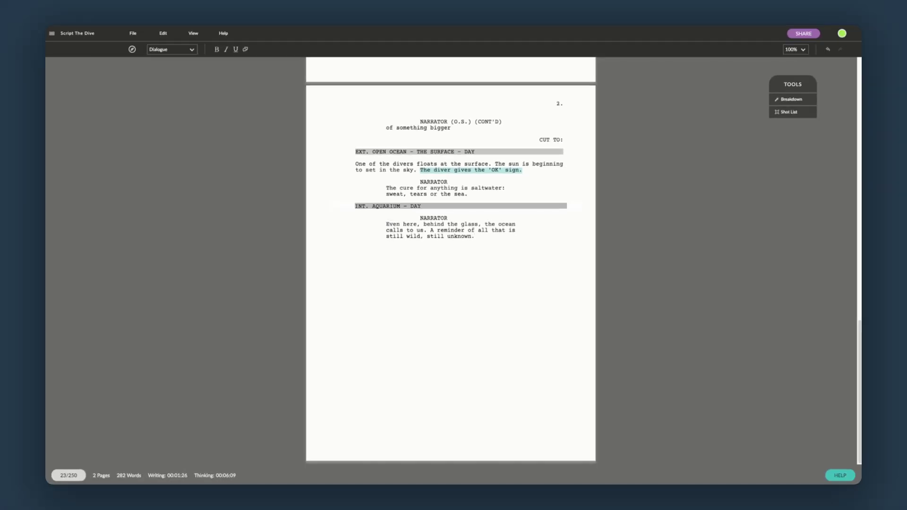
left_click(132, 33)
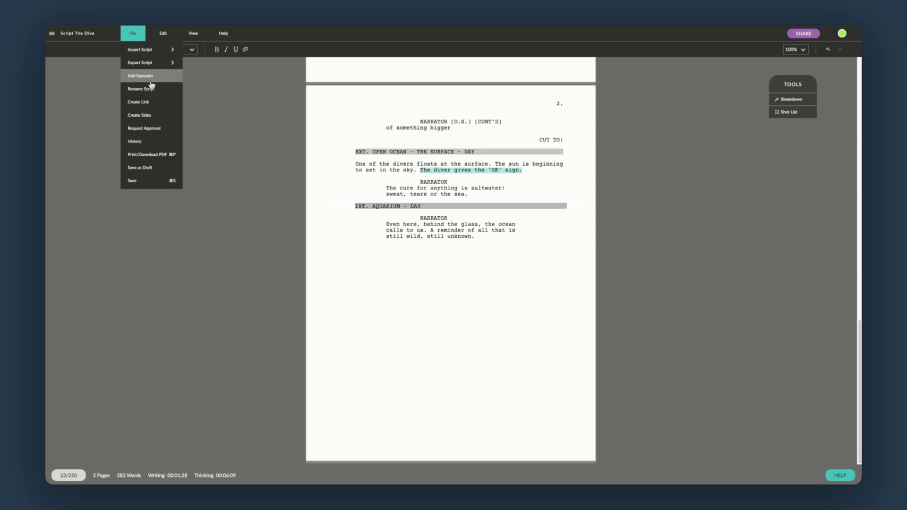
left_click(167, 181)
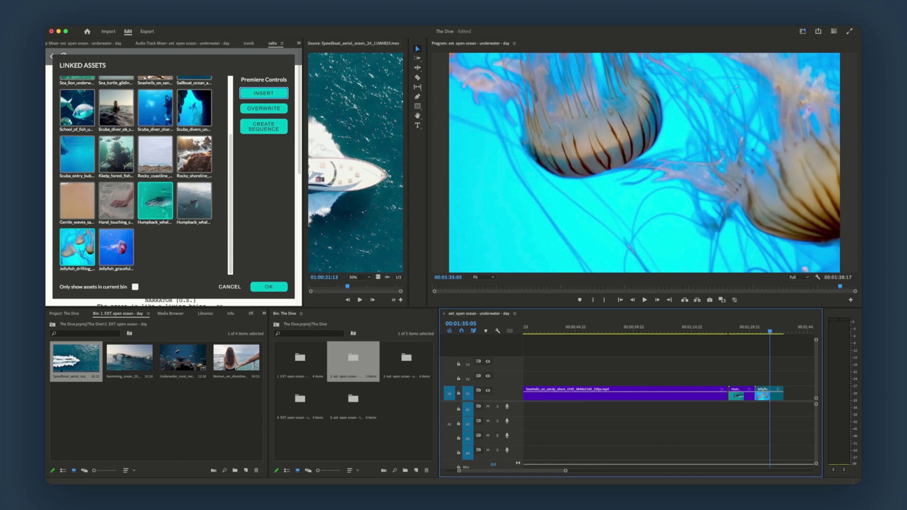
Step: Close the Linked Assets dialog and sync the updated Celtx script in Premiere Pro
left_click(266, 289)
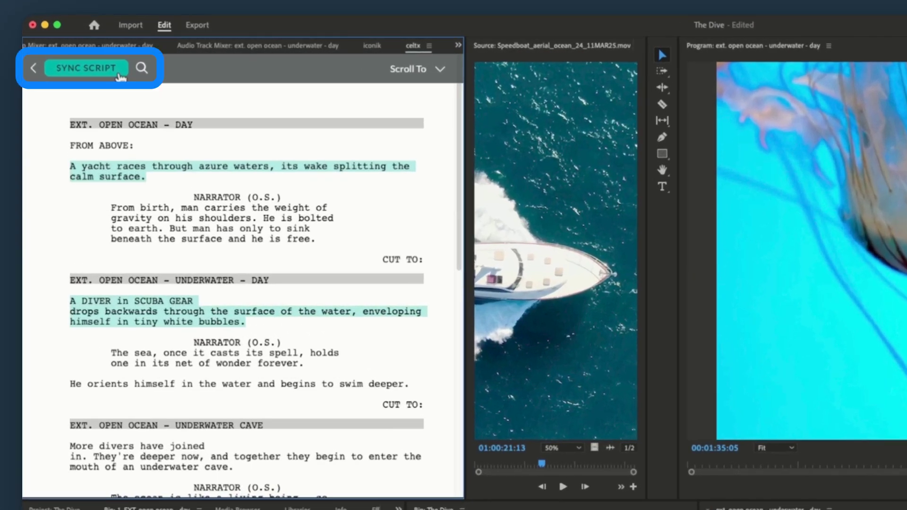
left_click(86, 68)
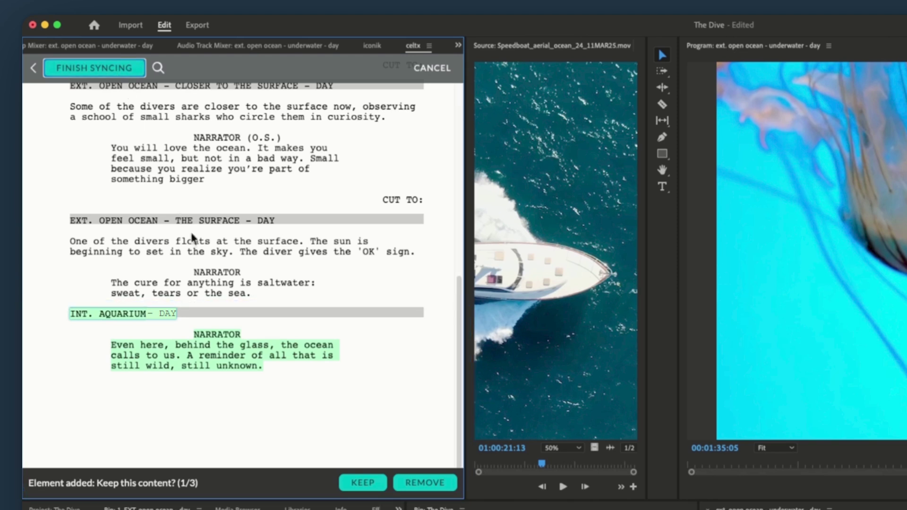
Step: Keep the added aquarium scene heading, NARRATOR character, and narrator dialogue
left_click(377, 489)
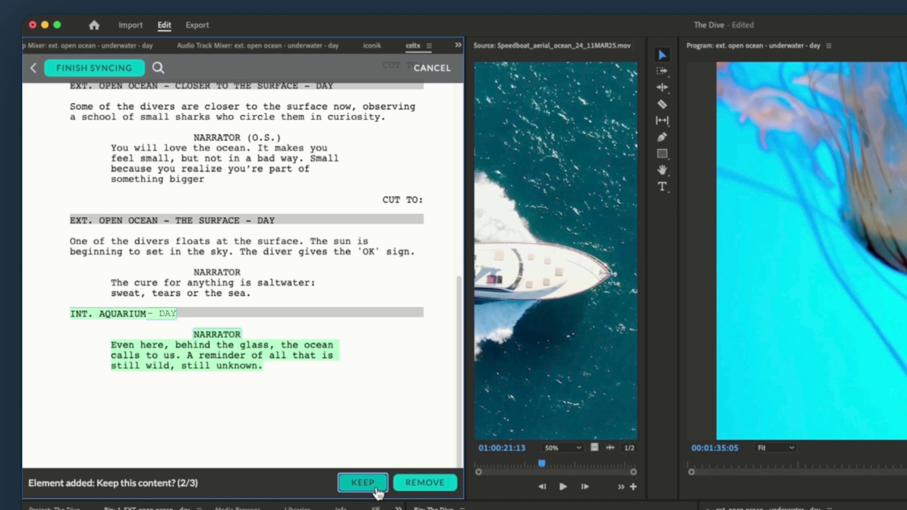
left_click(378, 491)
left_click(377, 490)
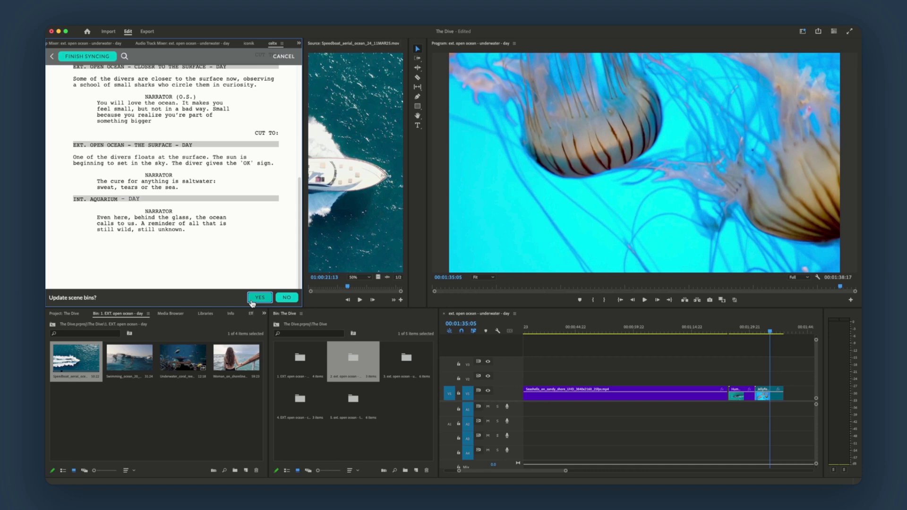
Step: Confirm the scene-bin update to create the 6. INT. AQUARIUM bin
left_click(260, 298)
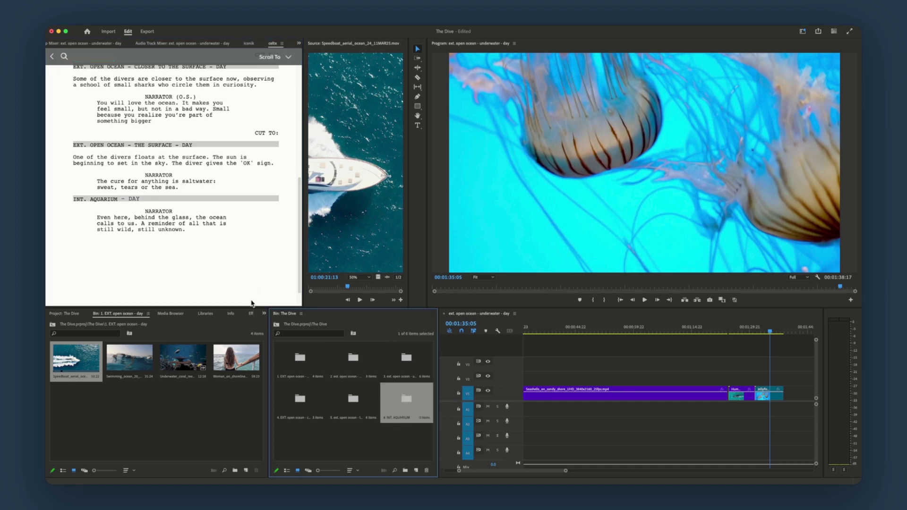